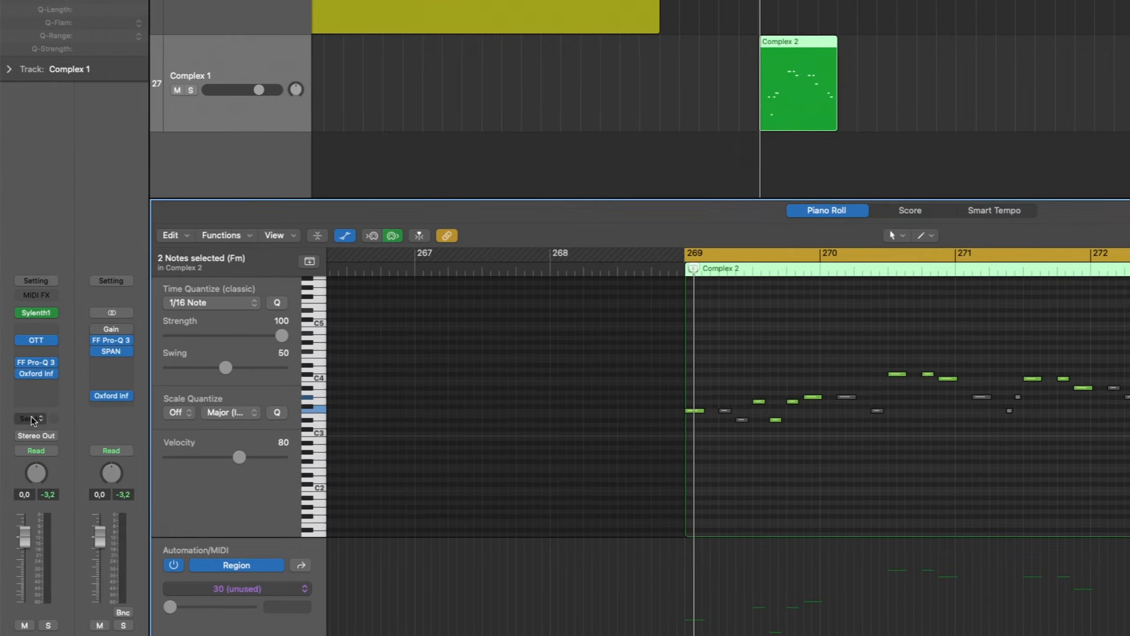
# - Add a send from the Complex 1 track to Bus 7
pyautogui.click(25, 473)
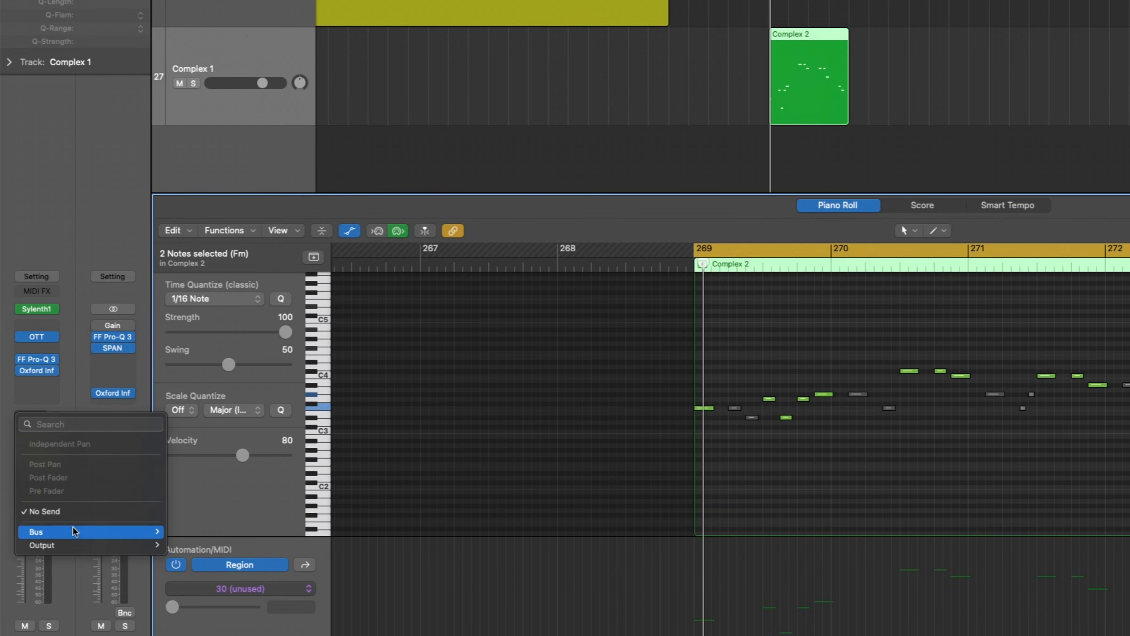
pyautogui.moveTo(76, 537)
pyautogui.click(203, 211)
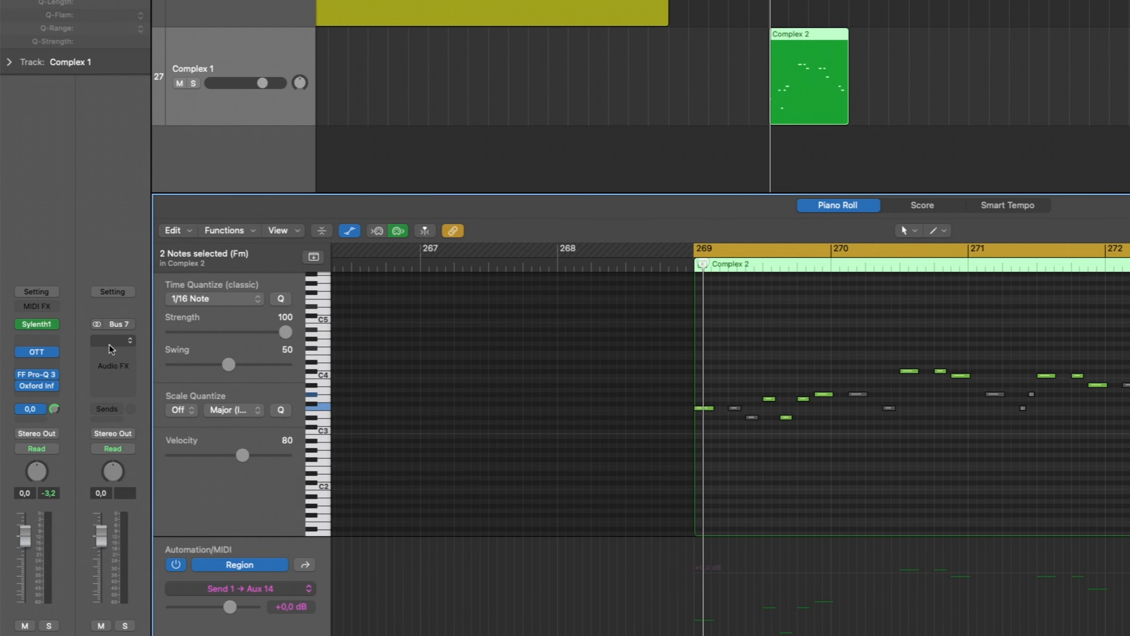
# - Insert the ValhallaRoom reverb on the Bus 7 aux channel and audition it with the looped melody
pyautogui.click(111, 349)
pyautogui.moveTo(201, 474)
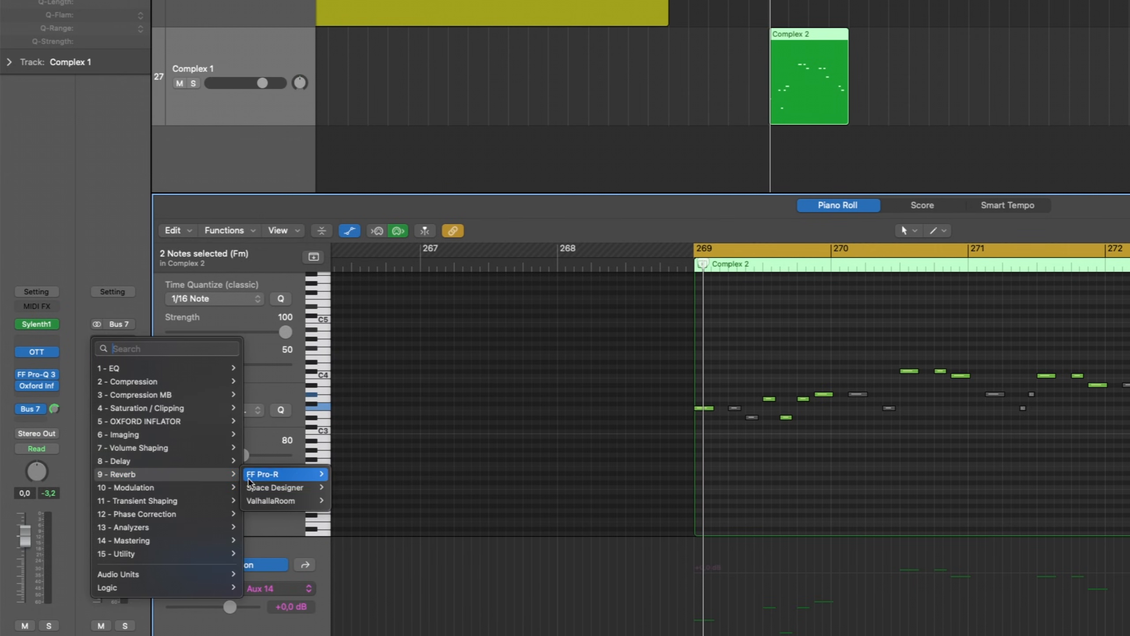
pyautogui.click(296, 501)
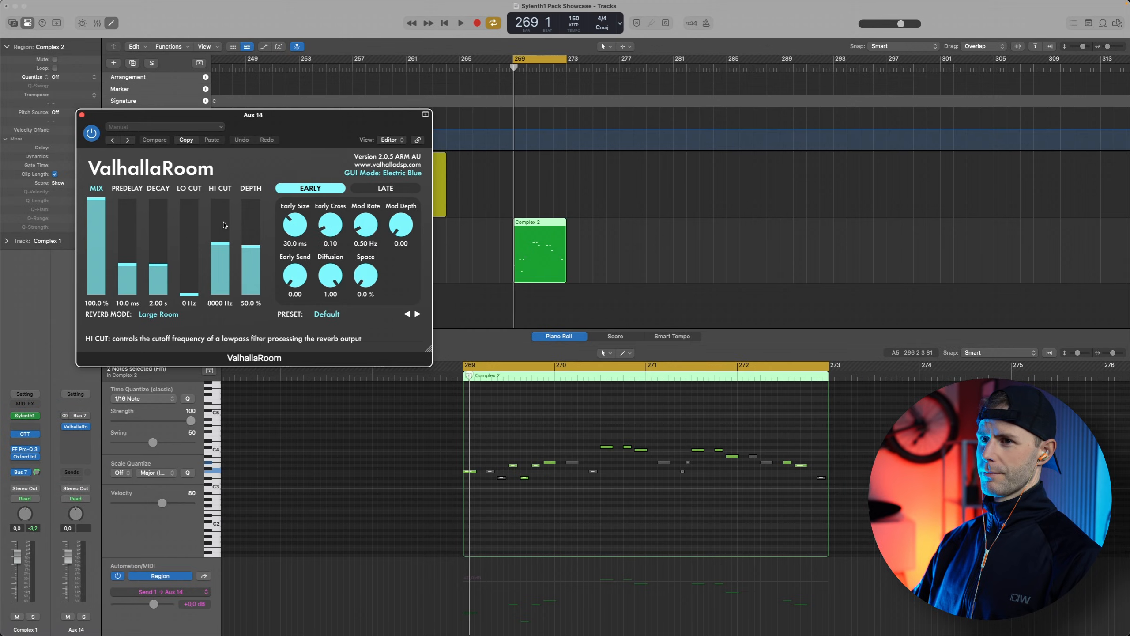
pyautogui.moveTo(258, 134); pyautogui.dragTo(467, 204)
pyautogui.press('space')
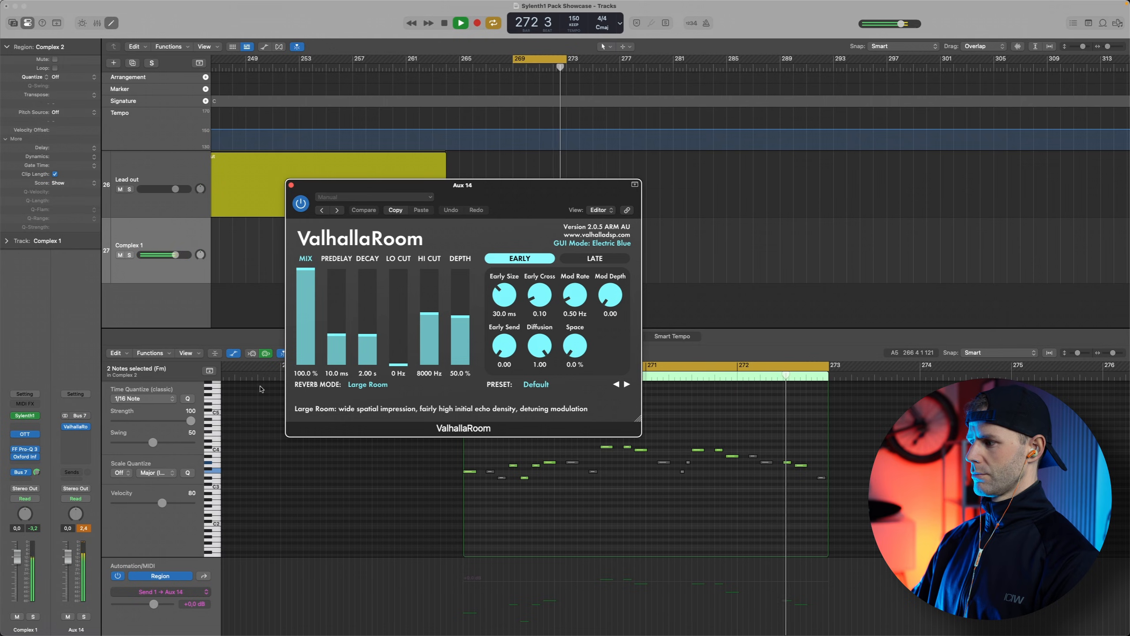
pyautogui.press('space')
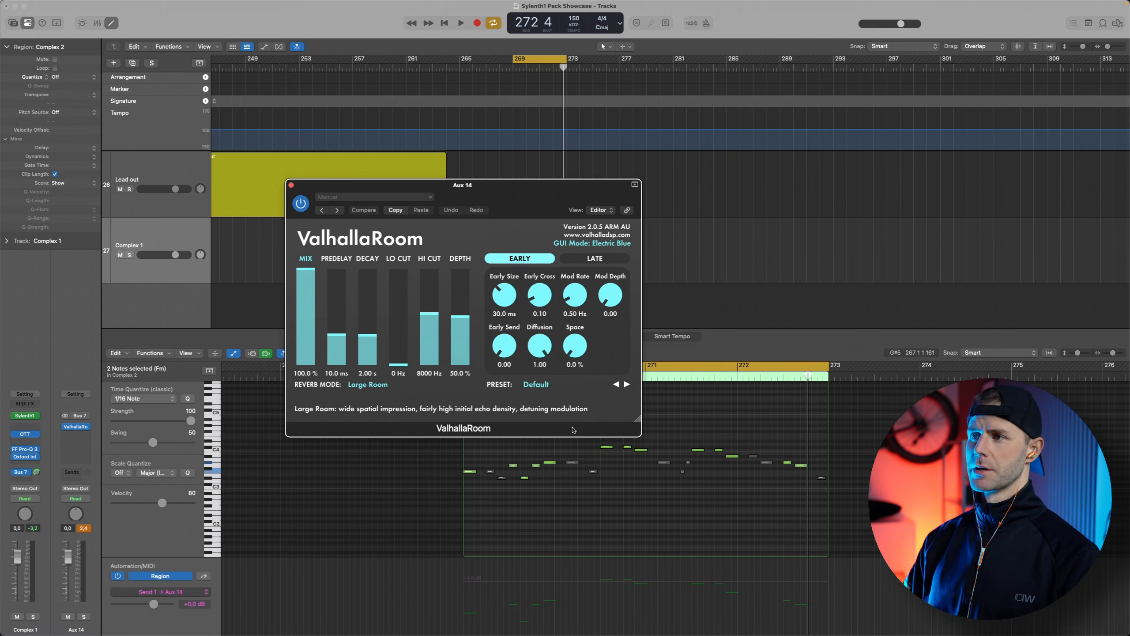
# - Set the reverb's predelay to 0 ms, decay to 6.19 s, hi cut to 15000 Hz and depth to 62.6%, and audition it
pyautogui.moveTo(334, 352); pyautogui.dragTo(334, 370)
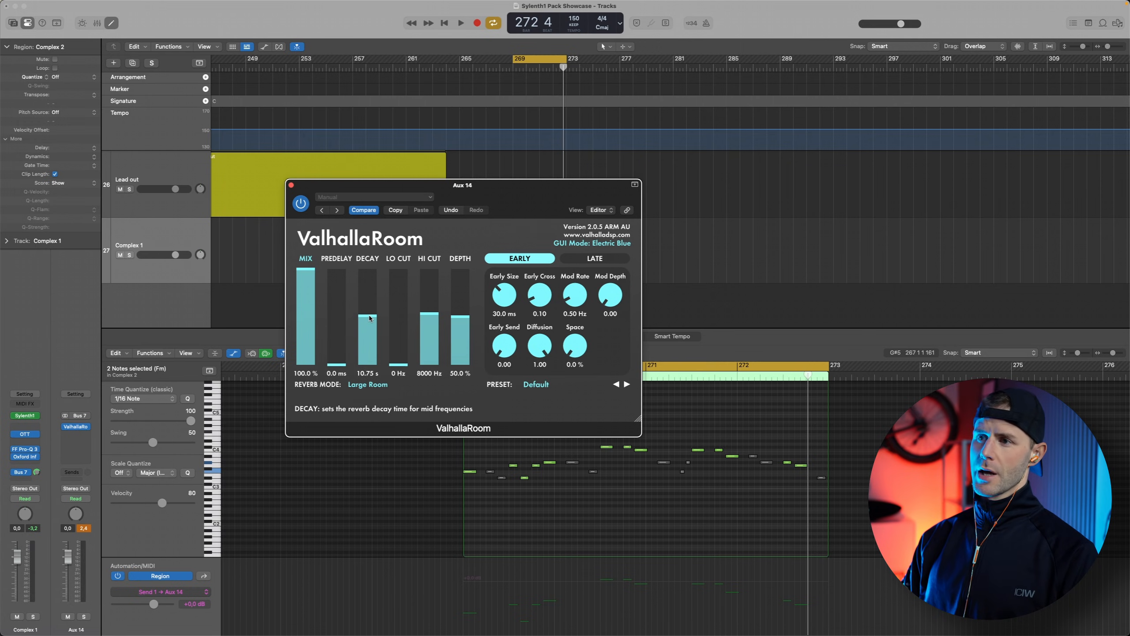
pyautogui.moveTo(370, 324); pyautogui.dragTo(370, 325)
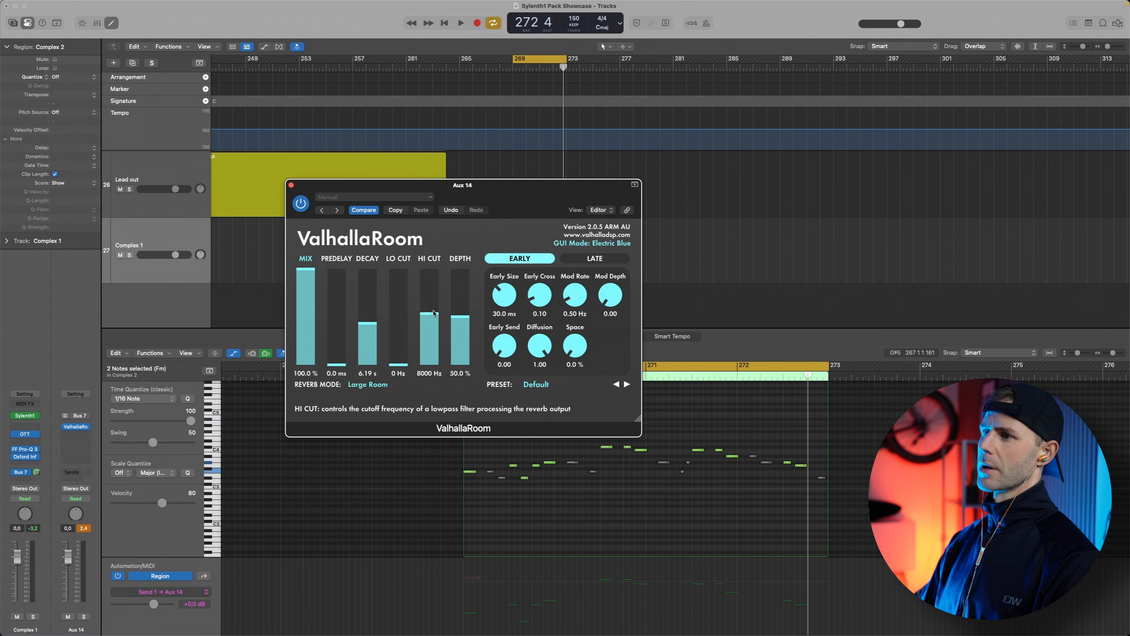
pyautogui.moveTo(434, 295); pyautogui.dragTo(435, 267)
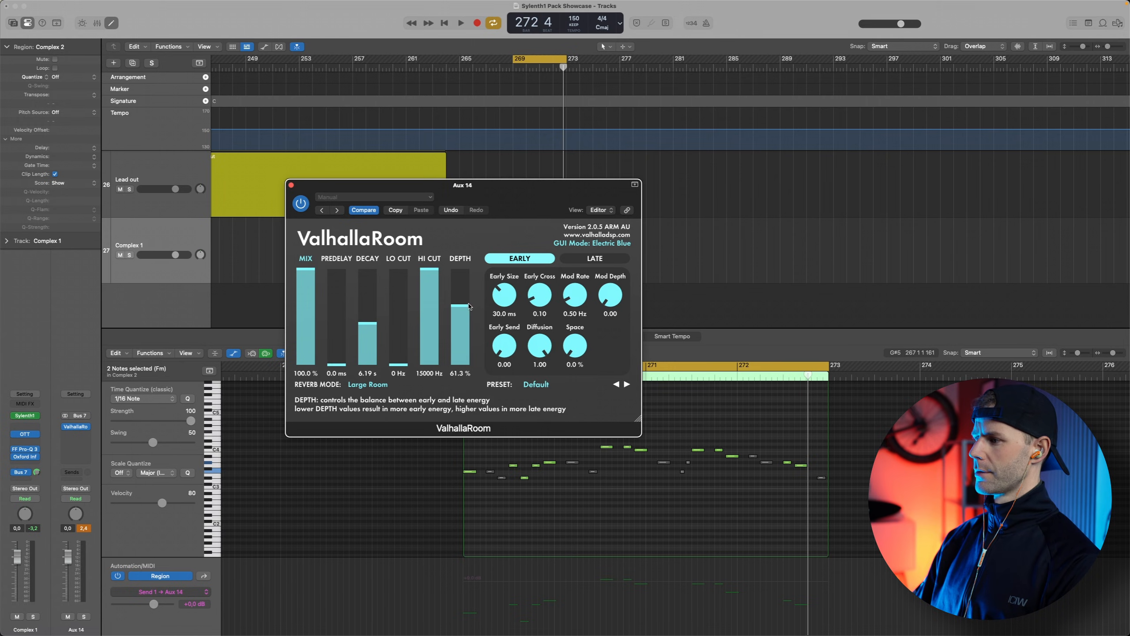
pyautogui.moveTo(467, 308); pyautogui.dragTo(467, 306)
pyautogui.press('space')
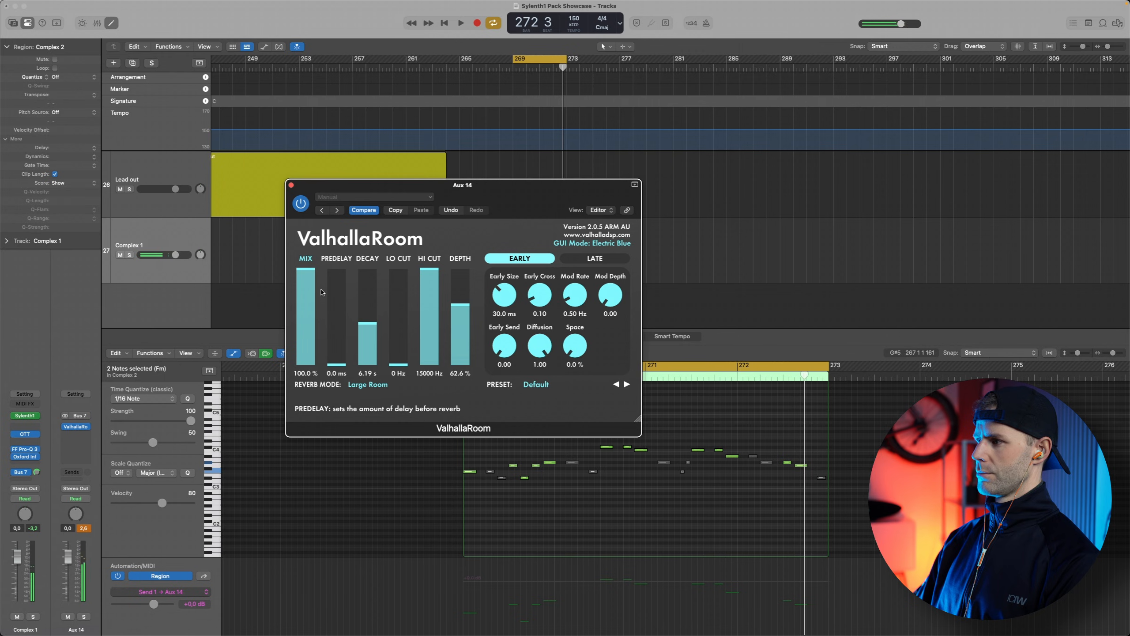
pyautogui.click(584, 259)
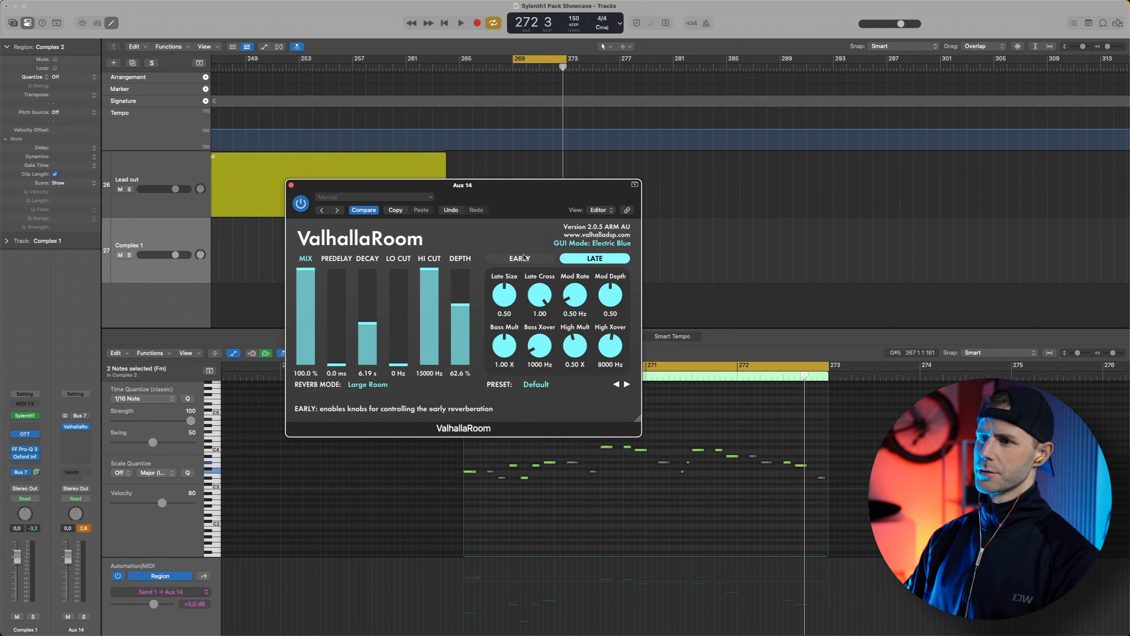
pyautogui.click(506, 261)
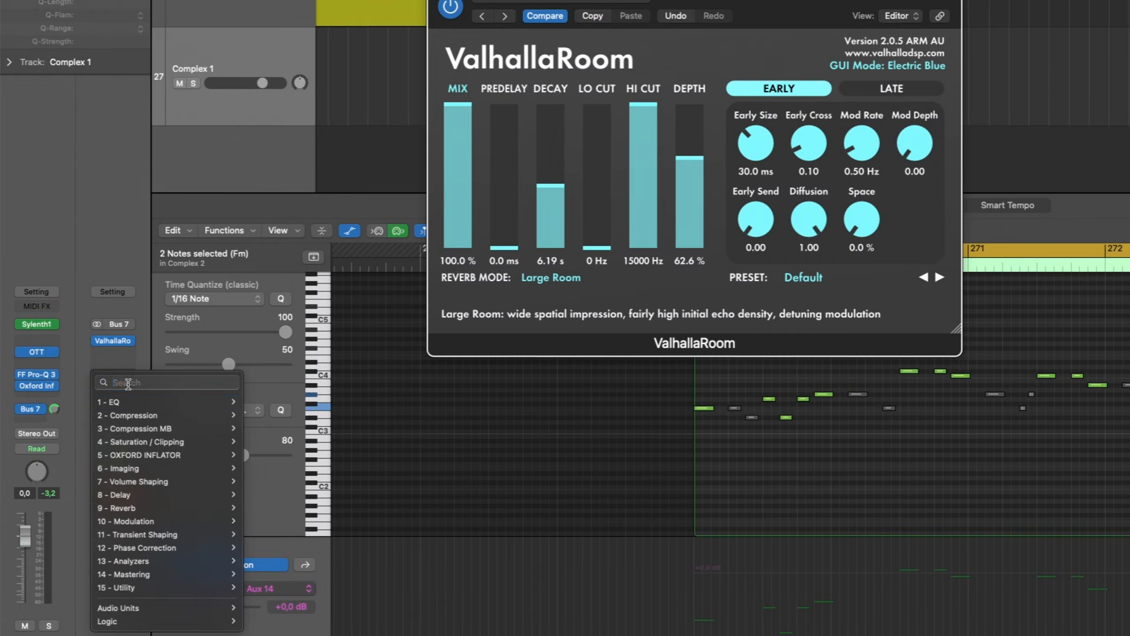
# - Insert the FF Pro-C 2 compressor after ValhallaRoom on the Bus 7 aux channel
pyautogui.moveTo(165, 415)
pyautogui.click(267, 442)
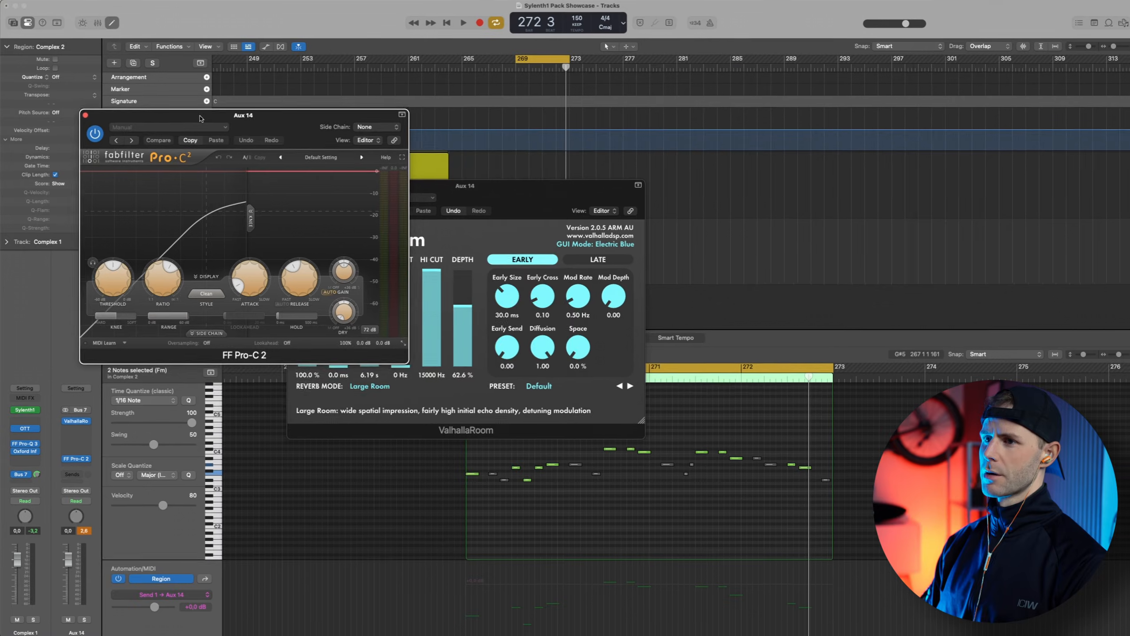
pyautogui.moveTo(290, 149); pyautogui.dragTo(647, 289)
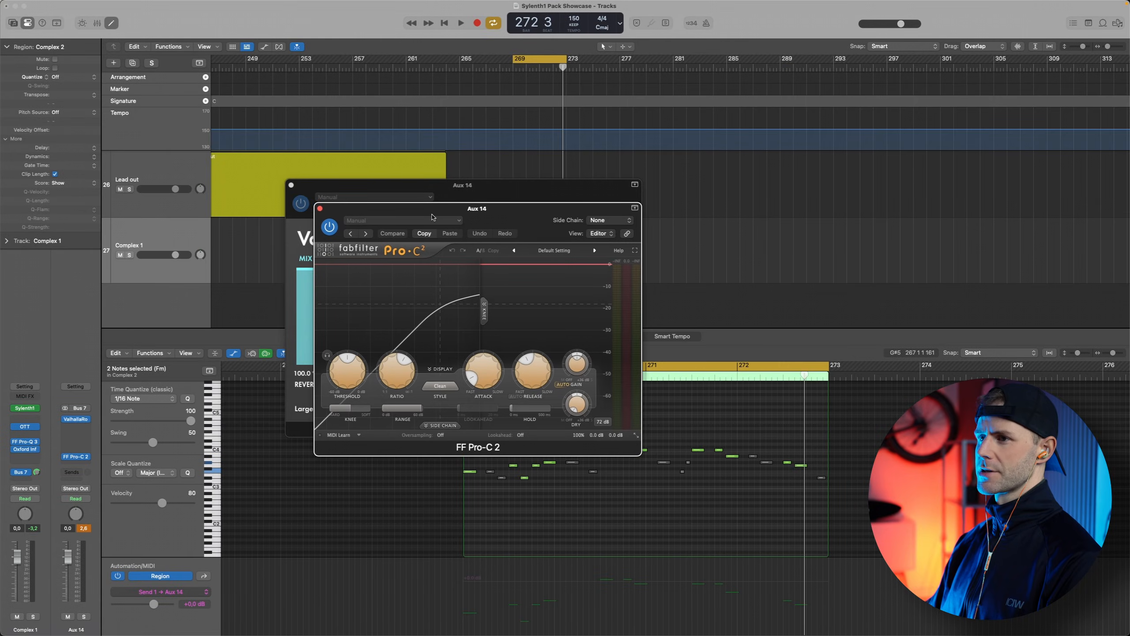
# - Switch the compressor to external side-chain triggering with Complex 1 (Inst 6) as the source
pyautogui.click(441, 425)
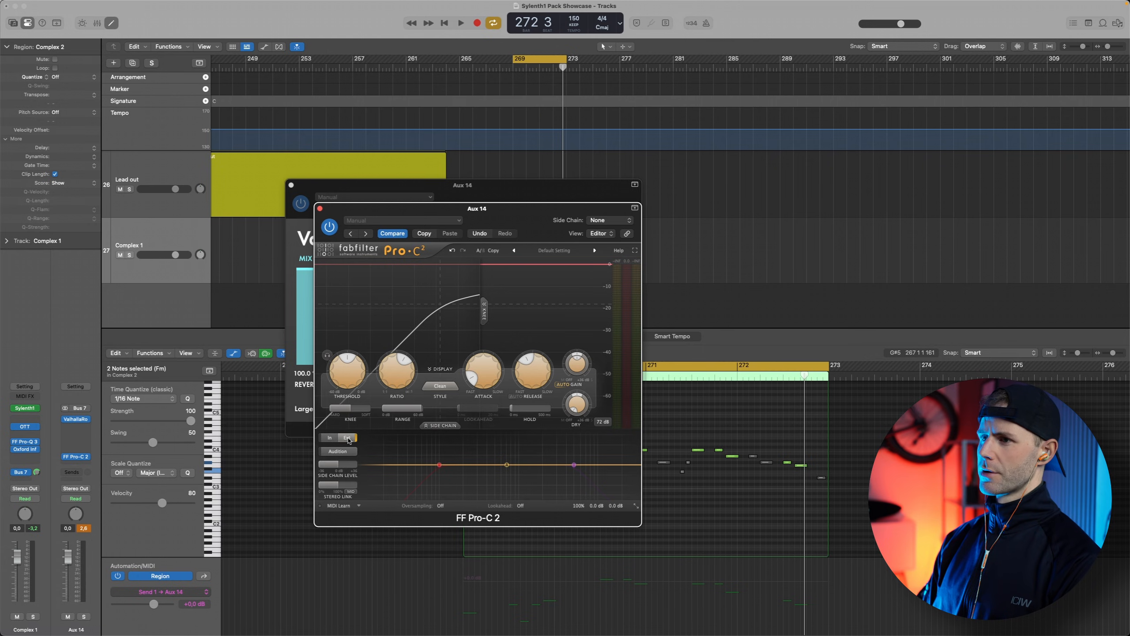
pyautogui.click(612, 220)
pyautogui.moveTo(619, 255)
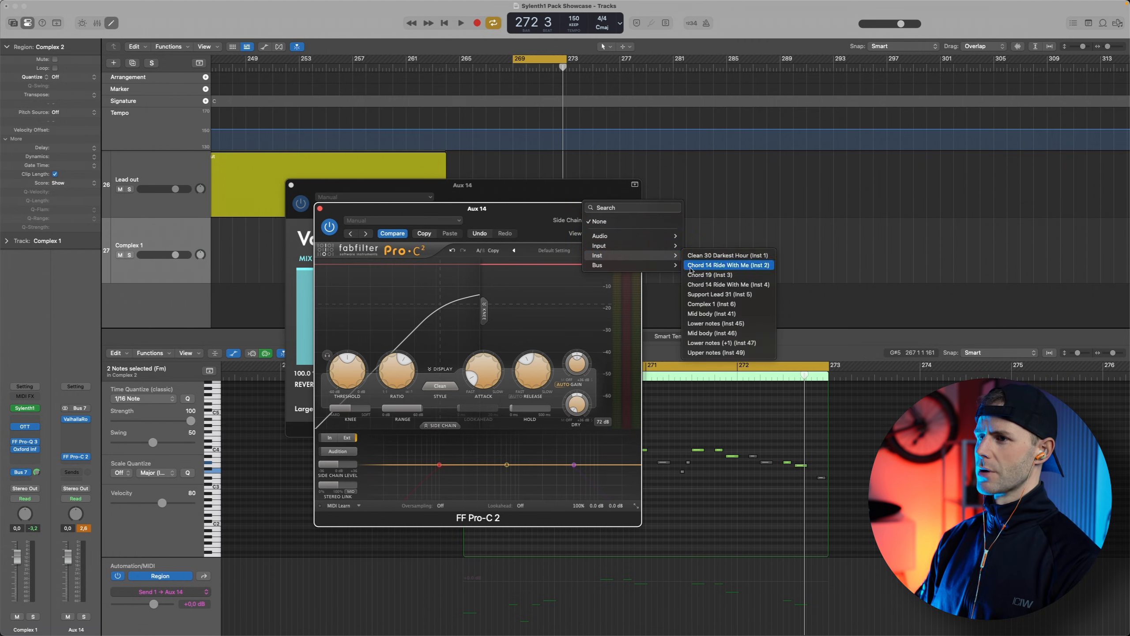
pyautogui.click(713, 304)
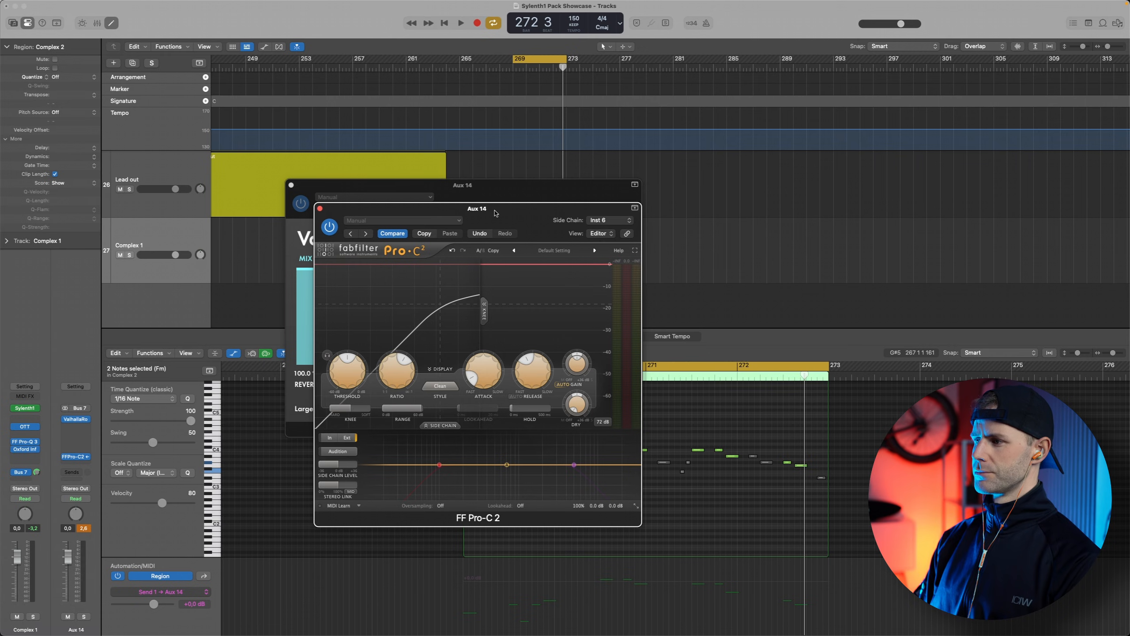
# - Play the loop and lower Complex 1's send to Bus 7 to -5.5 dB
pyautogui.press('space')
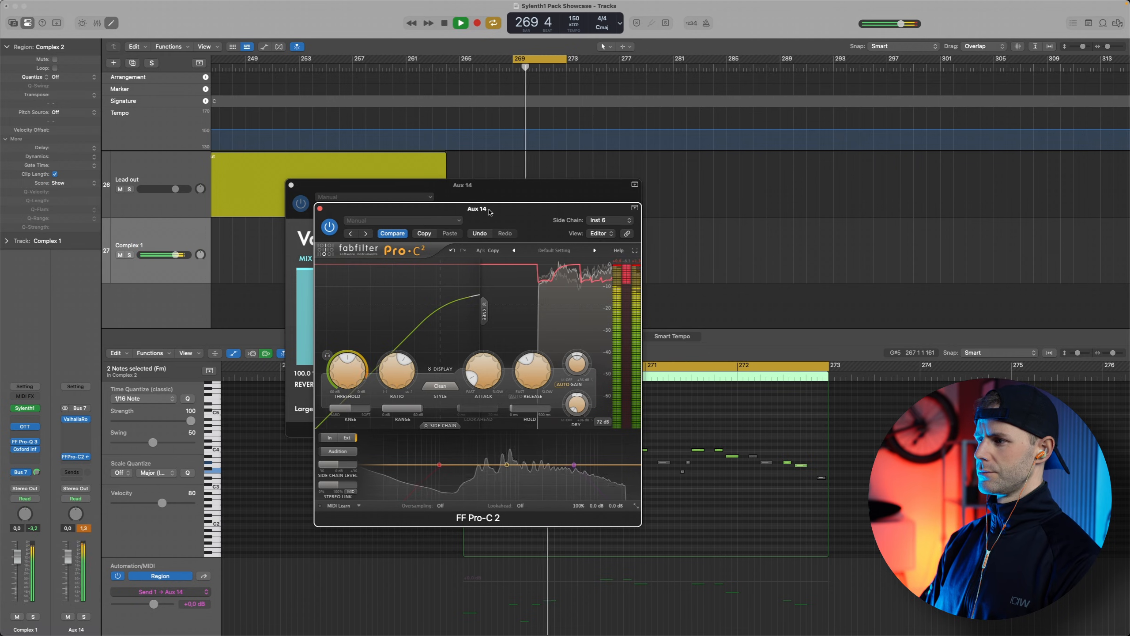
pyautogui.moveTo(37, 472); pyautogui.dragTo(37, 491)
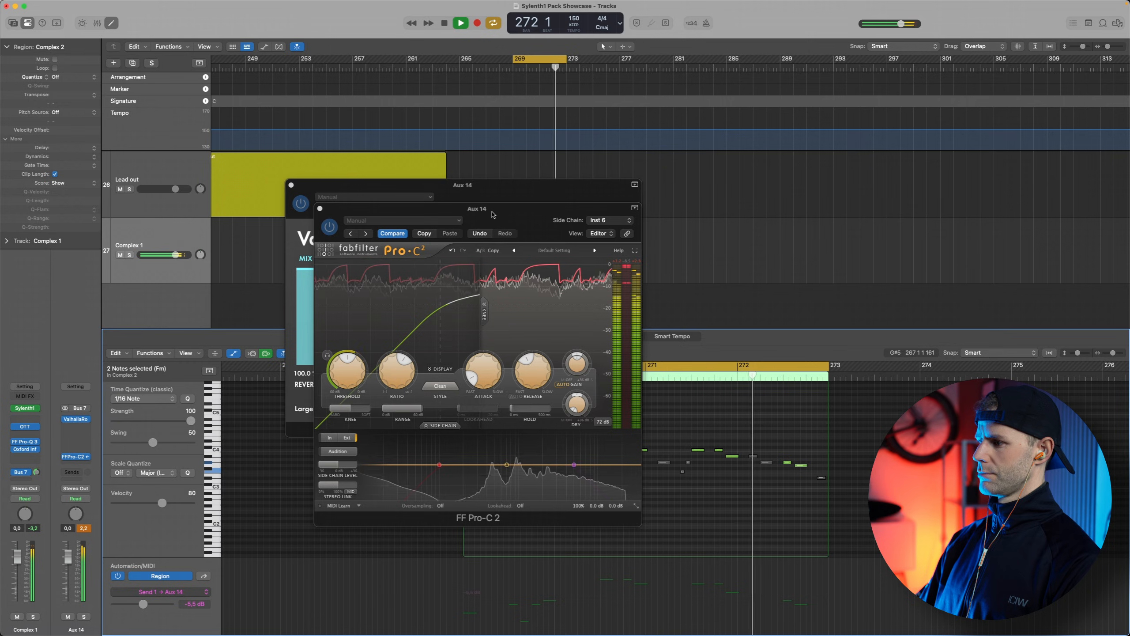
pyautogui.press('space')
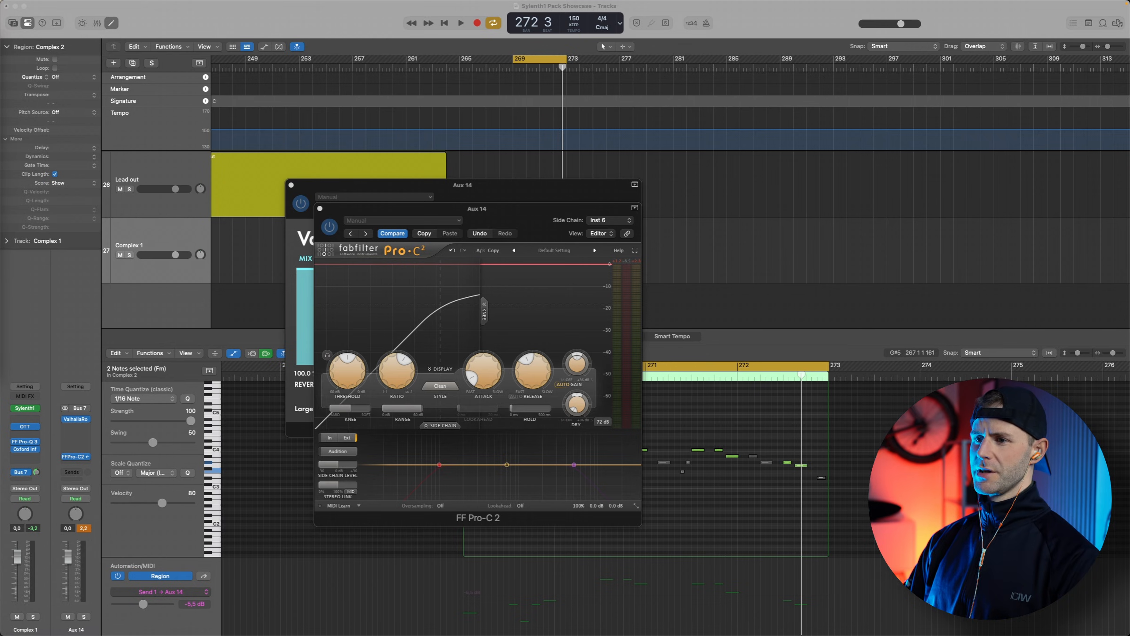
# - Set the compressor's style to Opto, raise its threshold slightly and set the attack to 1.21 ms during playback
pyautogui.click(441, 386)
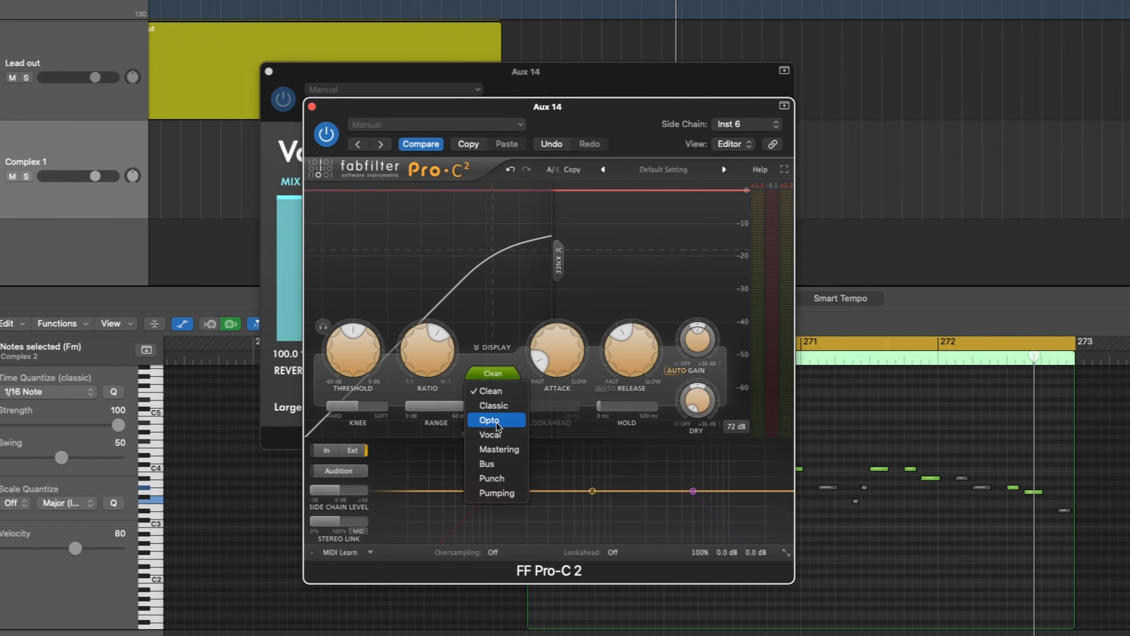
pyautogui.click(498, 420)
pyautogui.press('space')
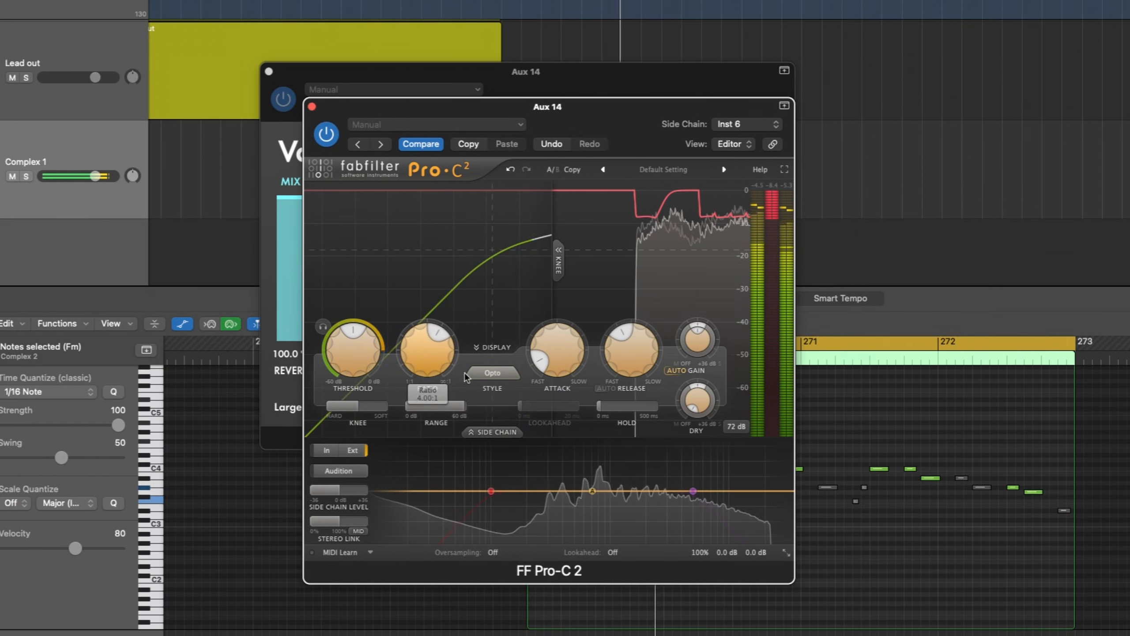
pyautogui.moveTo(362, 356); pyautogui.dragTo(363, 346)
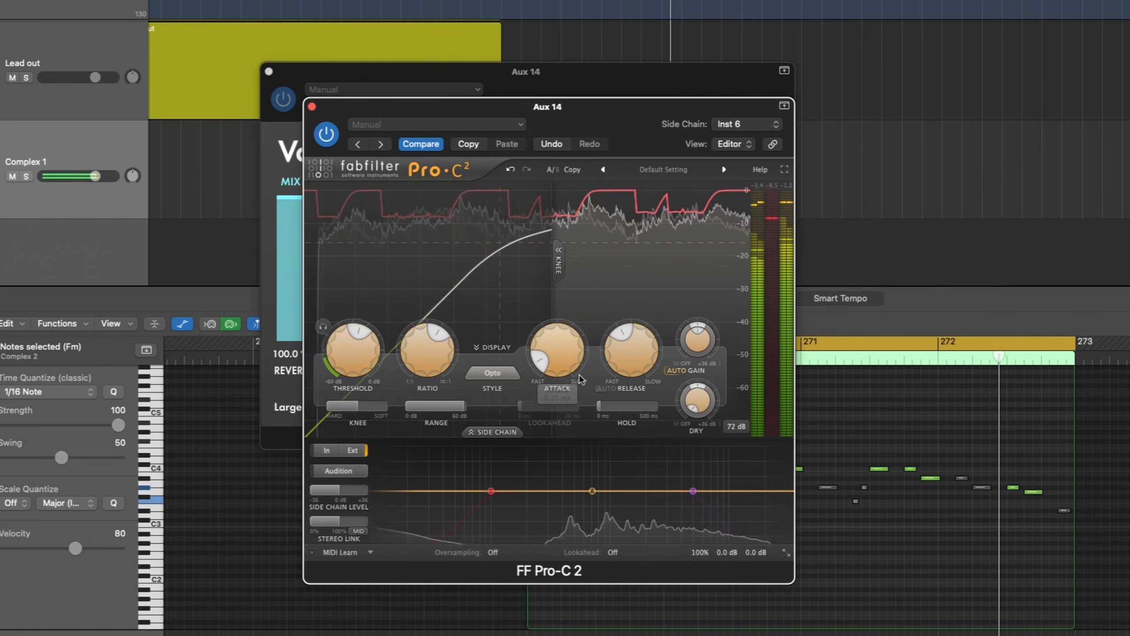
pyautogui.moveTo(572, 360); pyautogui.dragTo(573, 355)
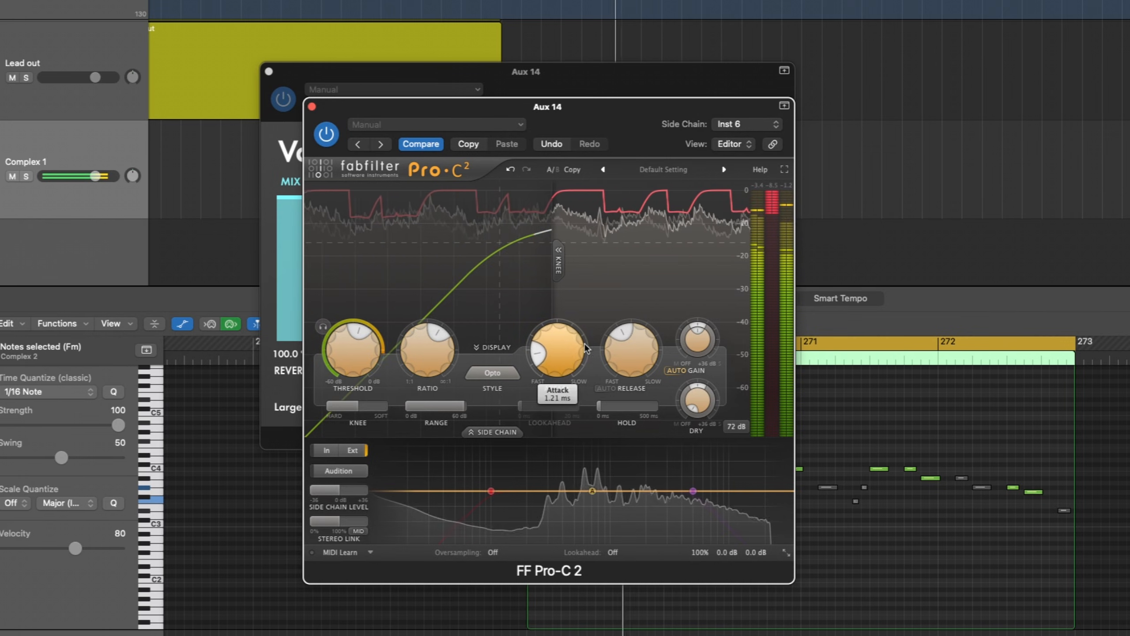
# - Shorten the compressor's release to about 145 ms and raise the threshold to -14.68 dB
pyautogui.moveTo(635, 358)
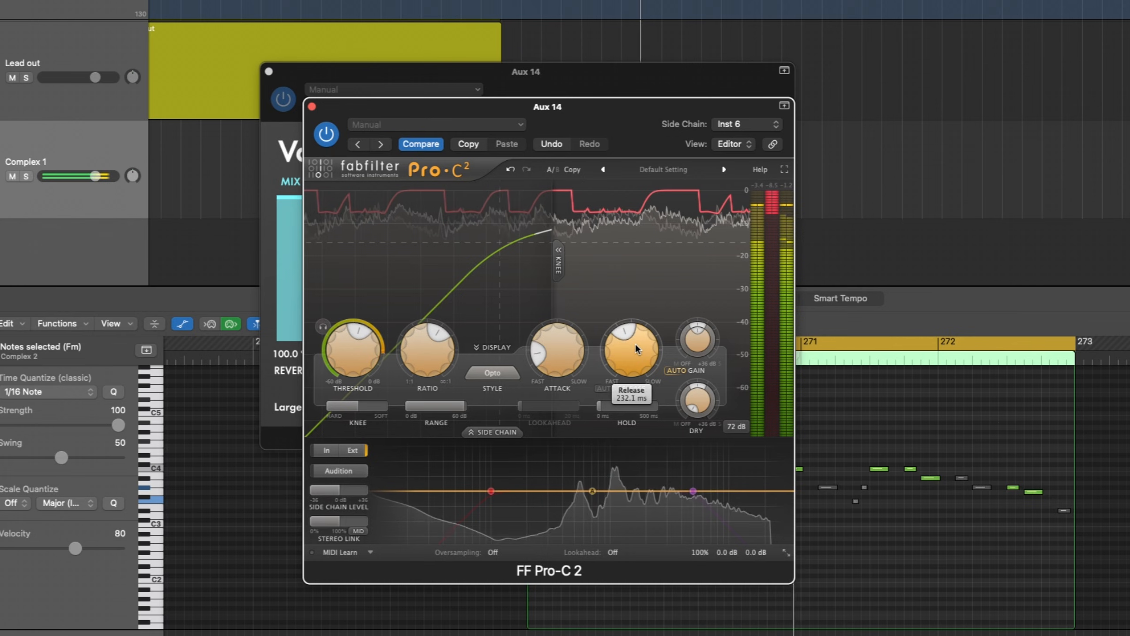
pyautogui.moveTo(637, 350); pyautogui.dragTo(632, 368)
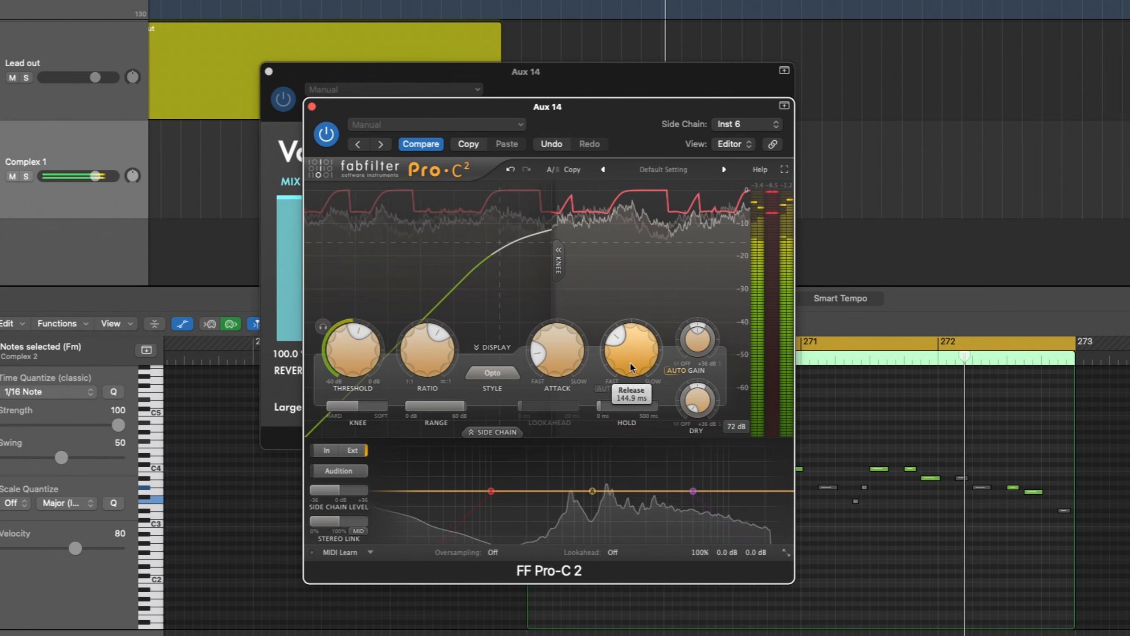
pyautogui.moveTo(411, 352)
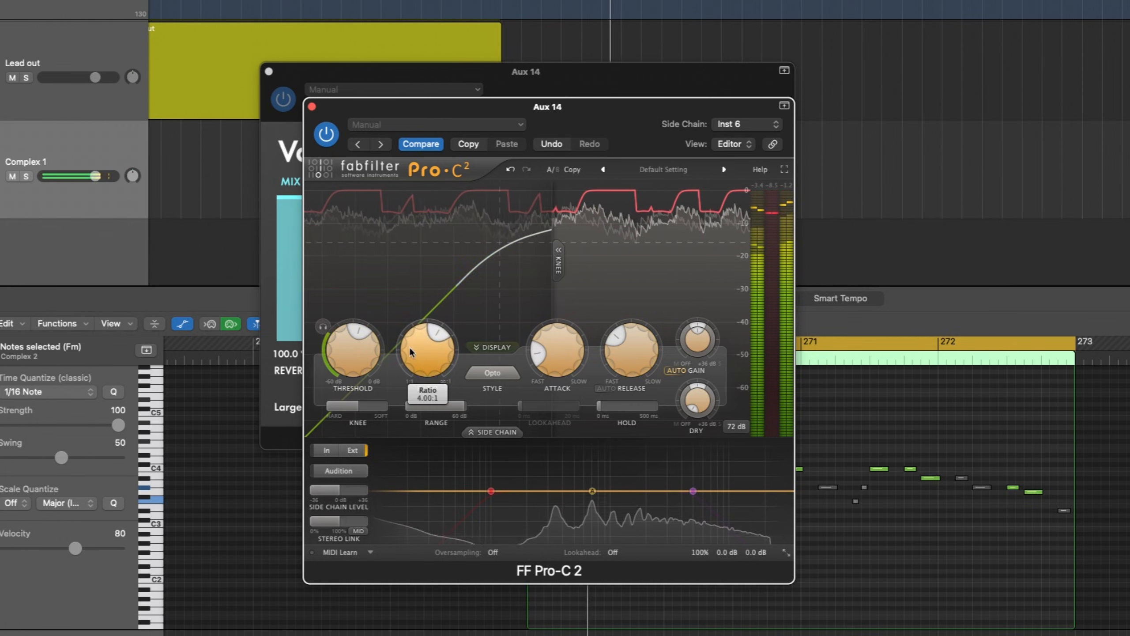
pyautogui.moveTo(352, 354)
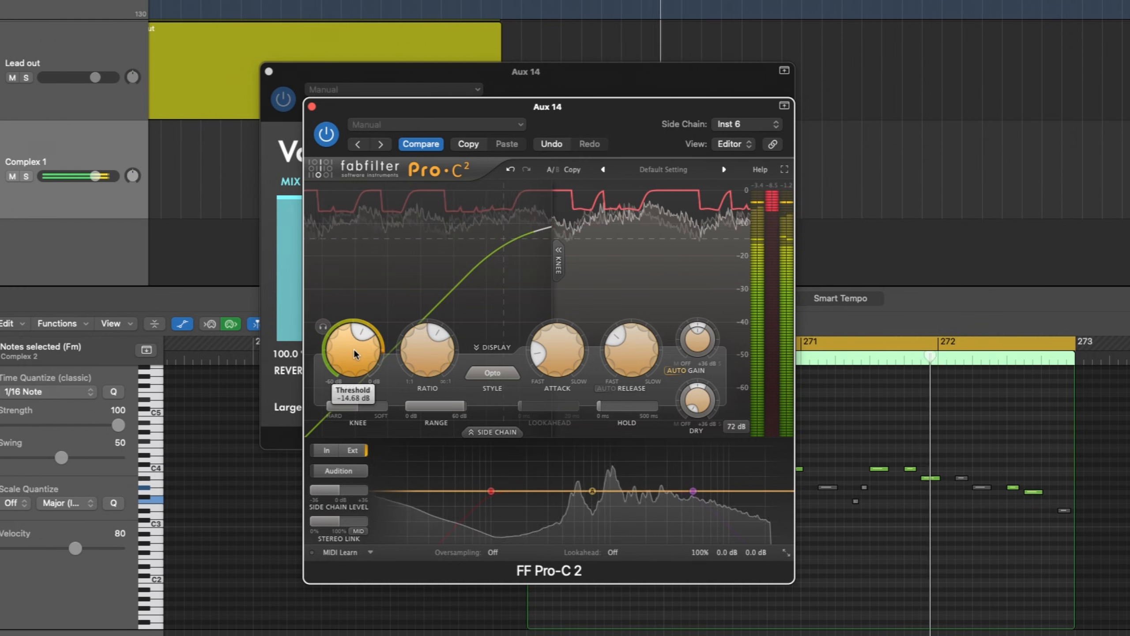
# - Compare the reverb with the compressor bypassed and active, and fine-tune the release to 181.3 ms
pyautogui.click(327, 135)
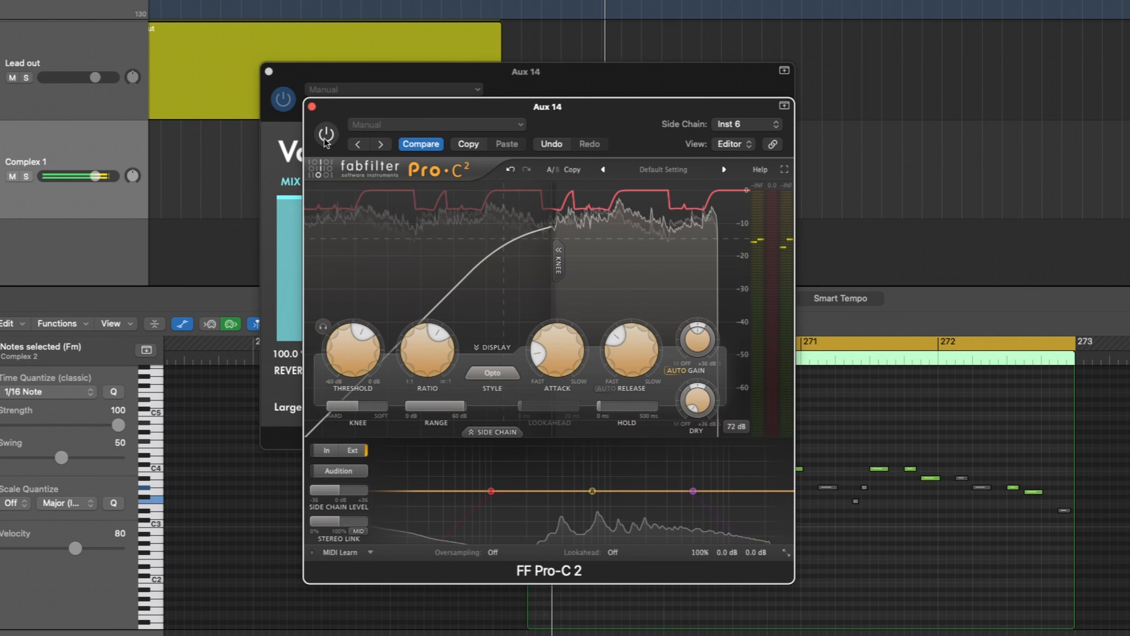
pyautogui.click(327, 135)
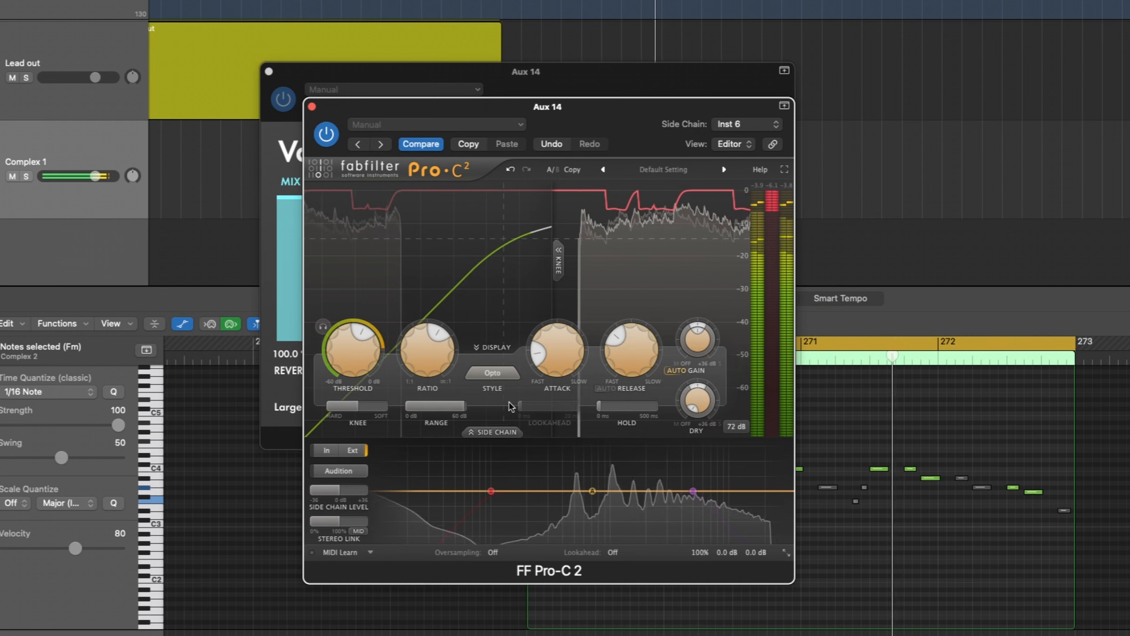
pyautogui.moveTo(559, 357)
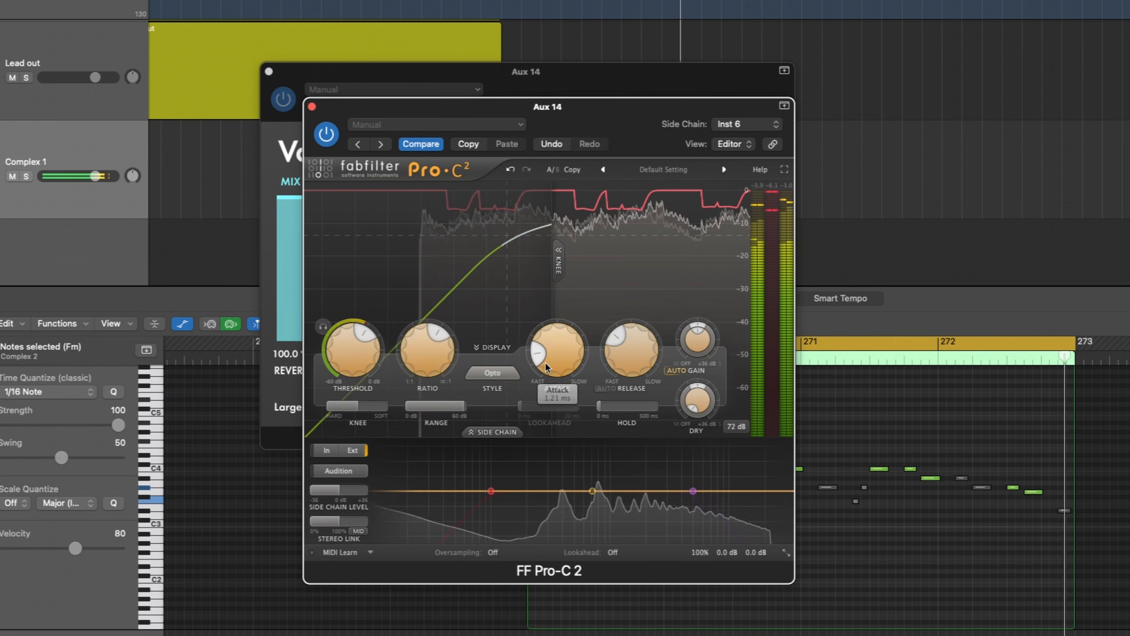
pyautogui.moveTo(620, 359)
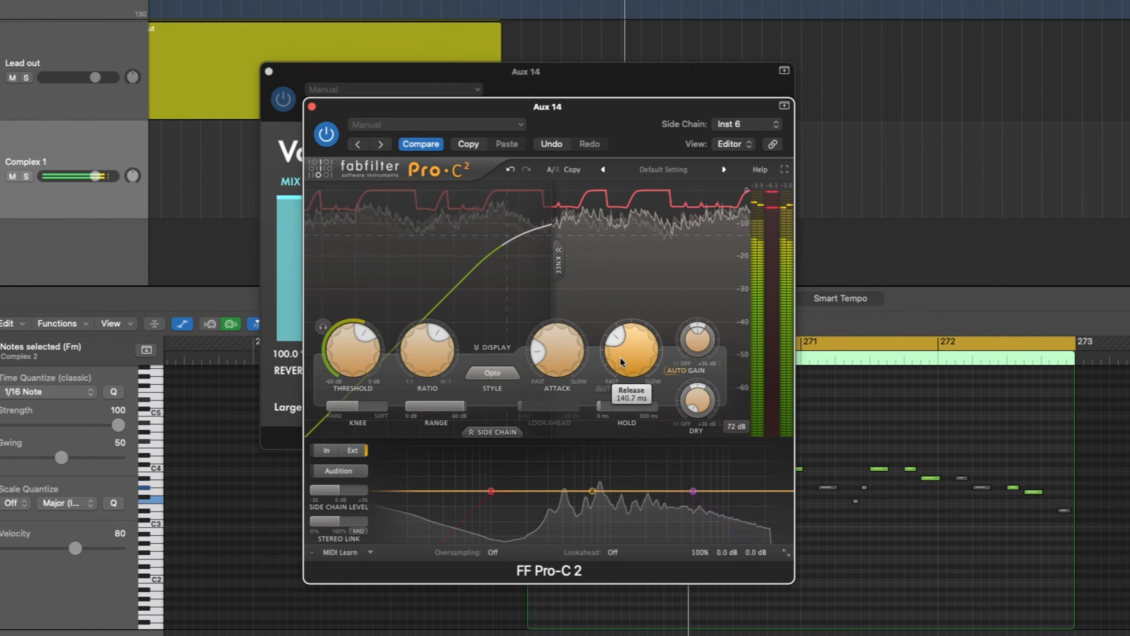
pyautogui.moveTo(620, 356); pyautogui.dragTo(626, 350)
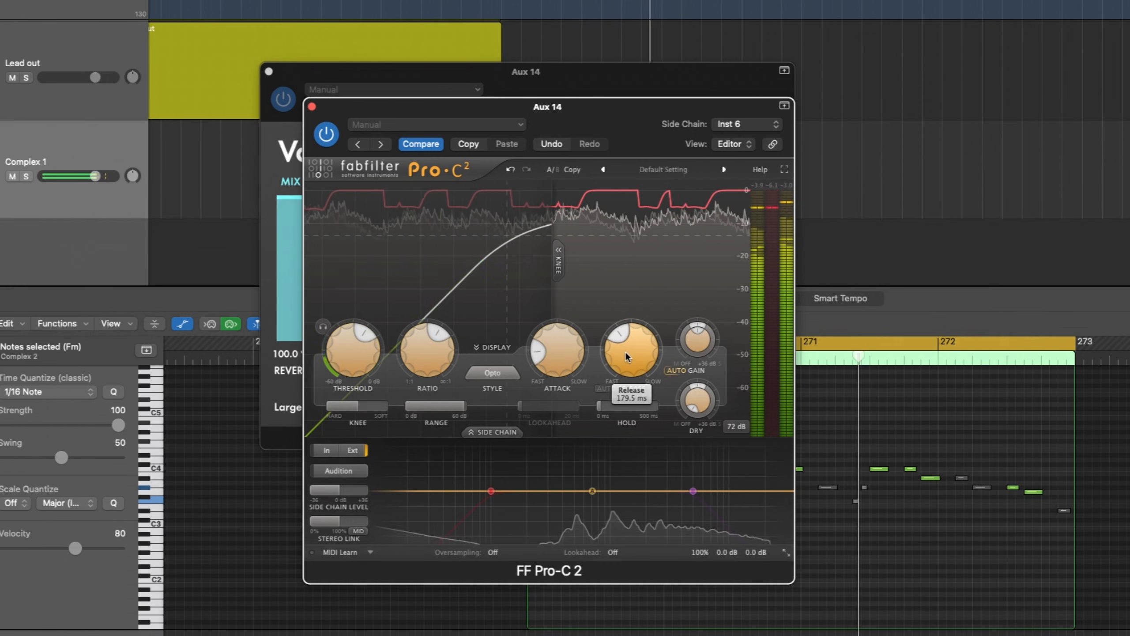
pyautogui.moveTo(625, 351); pyautogui.dragTo(626, 346)
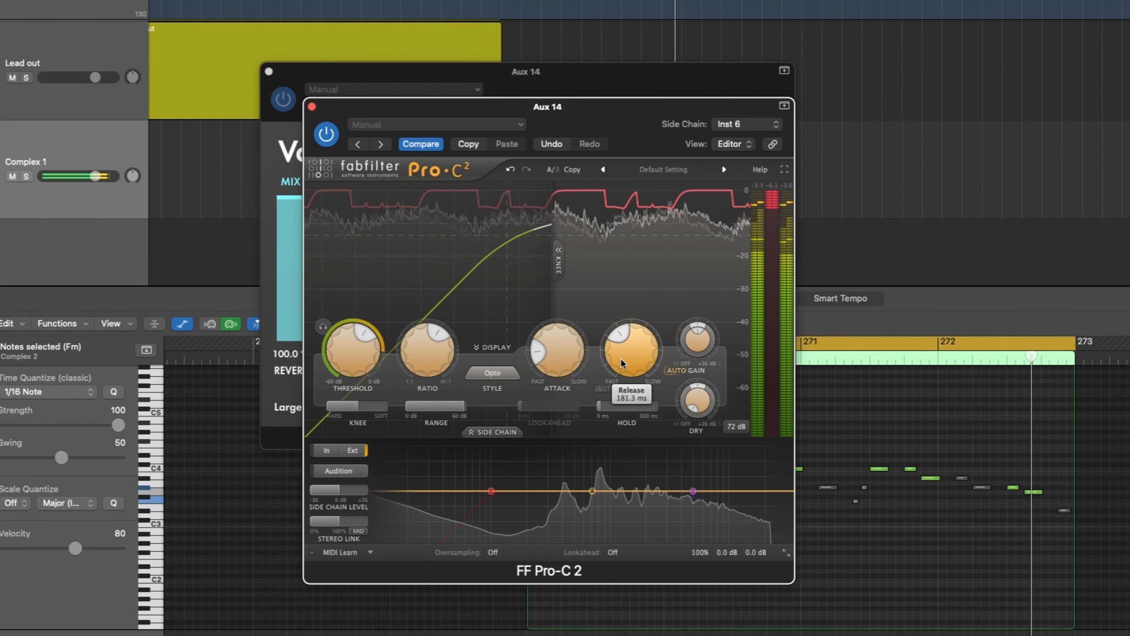